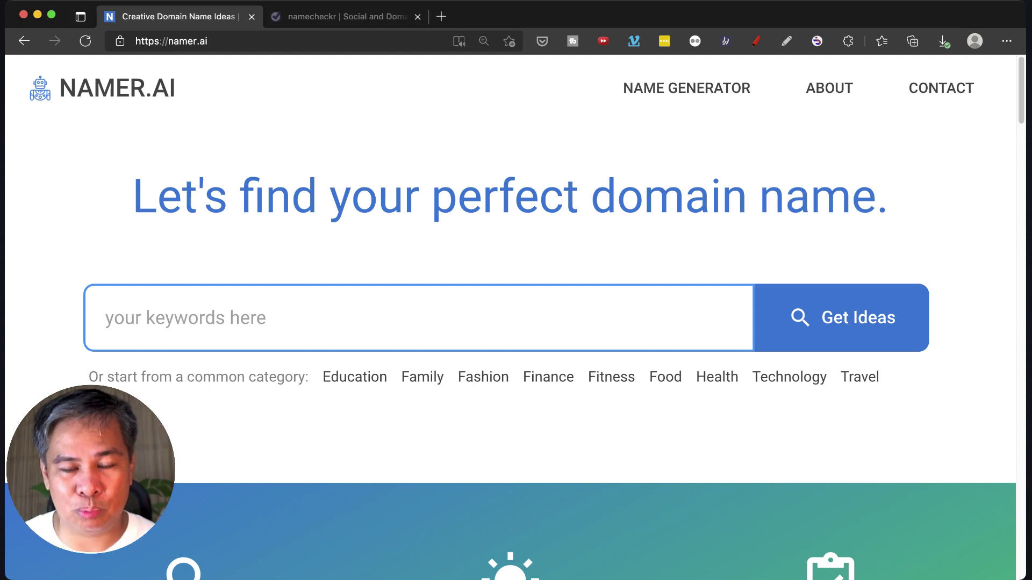
Step: Search Namer.ai for domain ideas with the keywords 'blog selling'
{"action": "type", "text": "blog"}
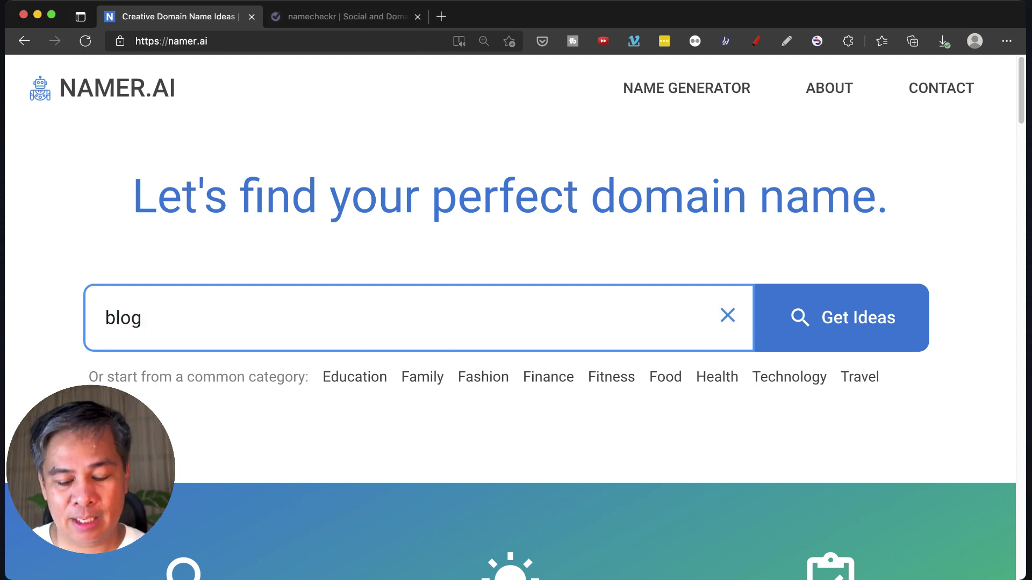
{"action": "key", "text": "super+plus"}
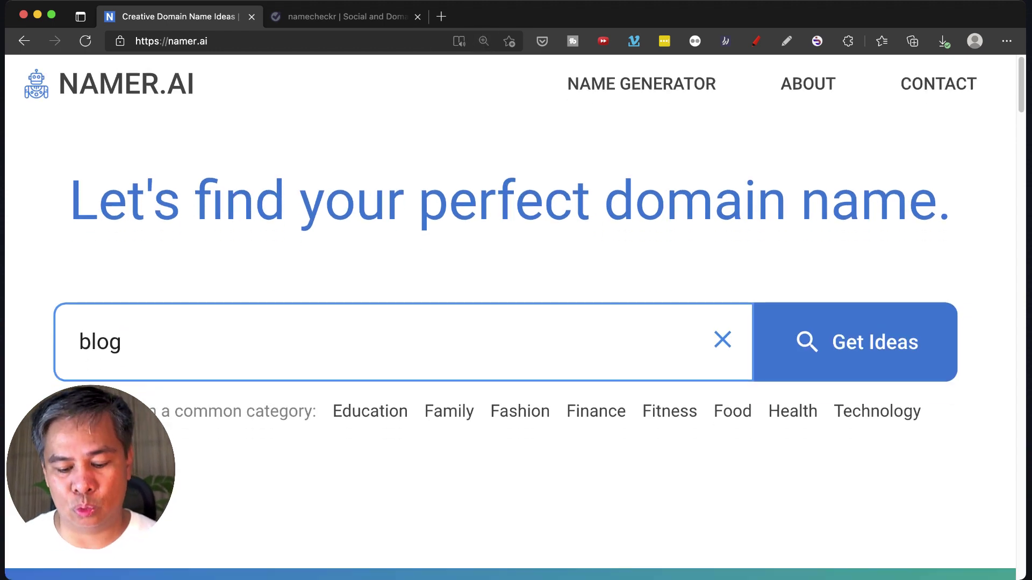
{"action": "type", "text": "a"}
{"action": "key", "text": "BackSpace"}
{"action": "type", "text": "s"}
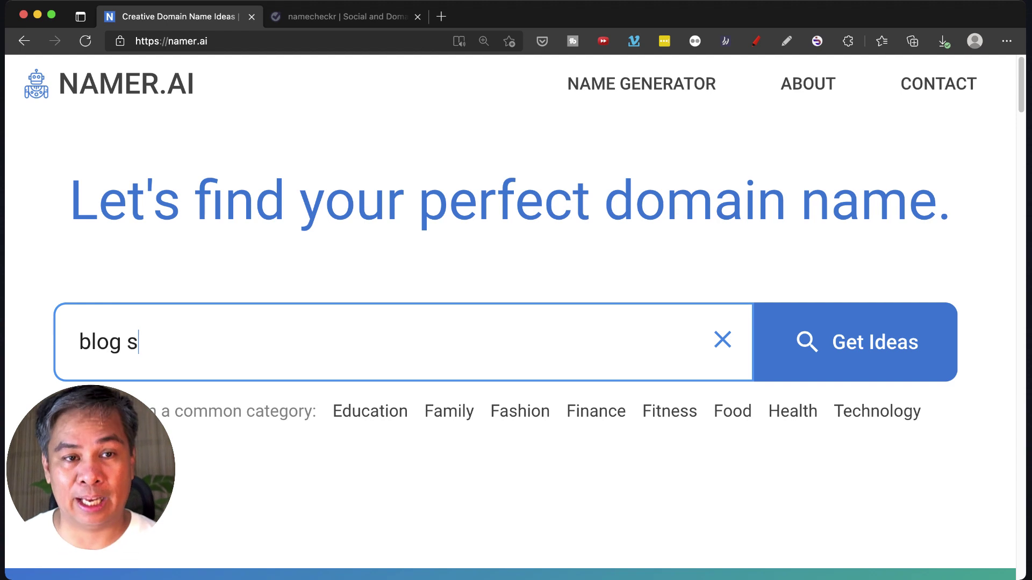
{"action": "type", "text": "elling"}
{"action": "key", "text": "Return"}
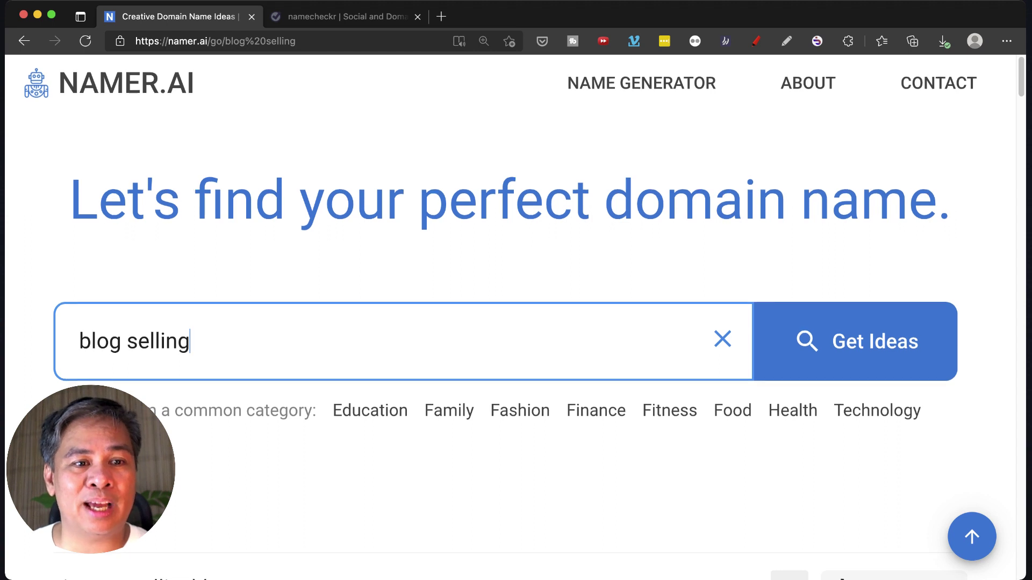
Step: Browse the 'blog selling' .com ideas and load a further batch of suggestions
{"action": "scroll", "coordinate": [516, 322], "scroll_direction": "down", "scroll_amount": 5}
{"action": "scroll", "coordinate": [517, 323], "scroll_direction": "down", "scroll_amount": 4}
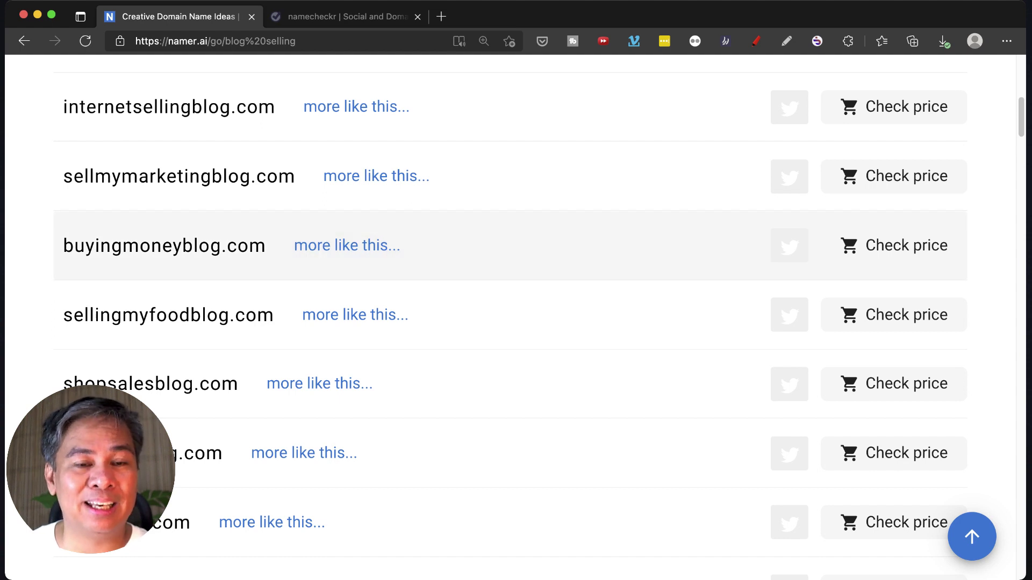
{"action": "scroll", "coordinate": [516, 312], "scroll_direction": "down", "scroll_amount": 5}
{"action": "scroll", "coordinate": [517, 313], "scroll_direction": "down", "scroll_amount": 2}
{"action": "scroll", "coordinate": [516, 312], "scroll_direction": "down", "scroll_amount": 2}
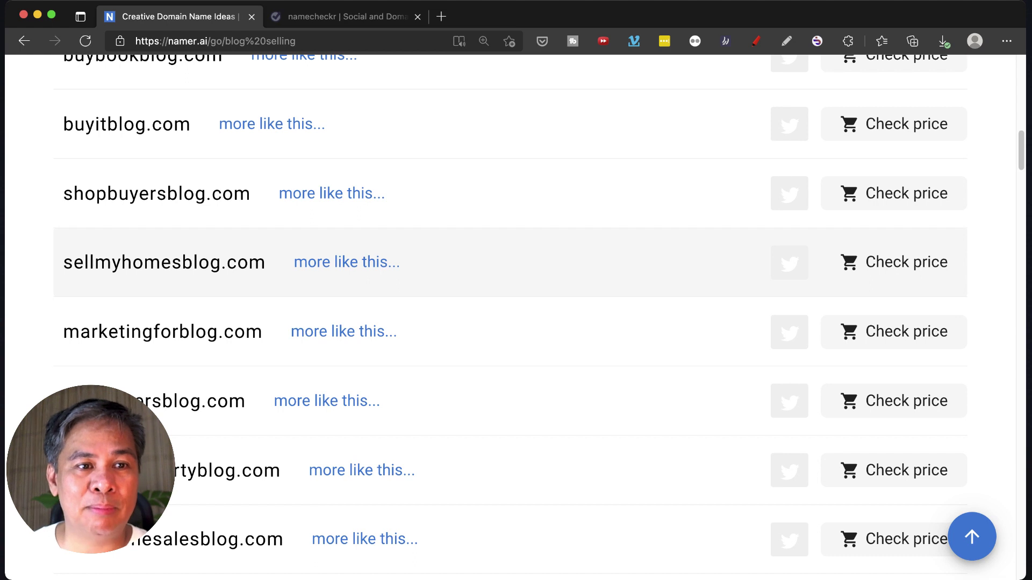
{"action": "scroll", "coordinate": [516, 259], "scroll_direction": "down", "scroll_amount": 4}
{"action": "scroll", "coordinate": [516, 258], "scroll_direction": "down", "scroll_amount": 1}
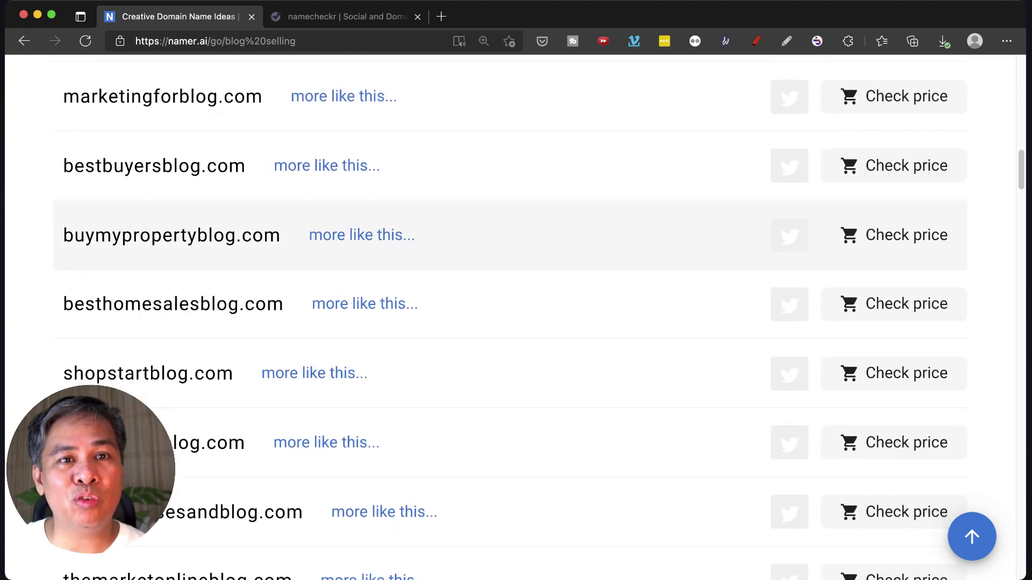
{"action": "scroll", "coordinate": [517, 243], "scroll_direction": "down", "scroll_amount": 1}
{"action": "scroll", "coordinate": [516, 242], "scroll_direction": "down", "scroll_amount": 2}
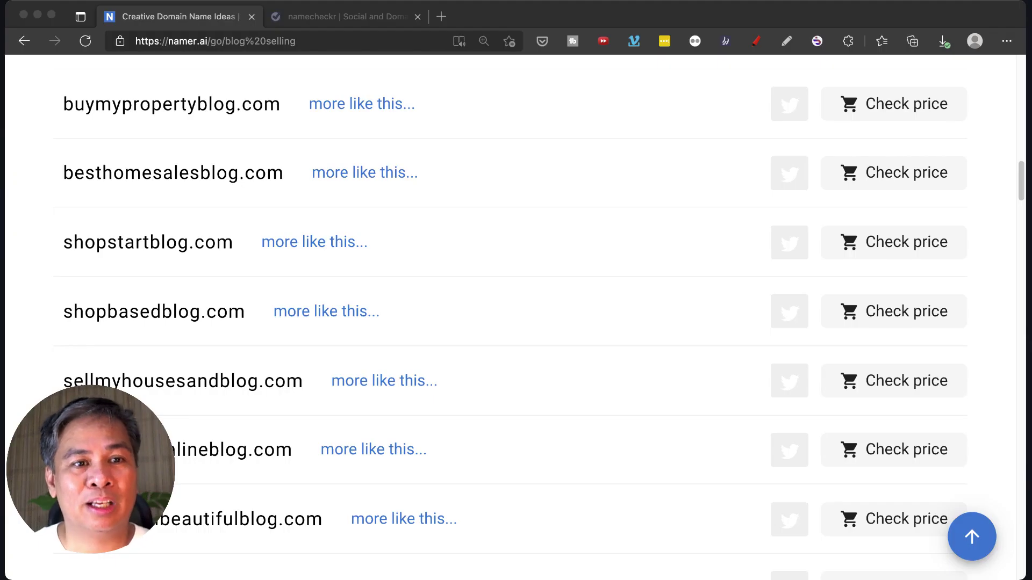
{"action": "scroll", "coordinate": [516, 323], "scroll_direction": "down", "scroll_amount": 8}
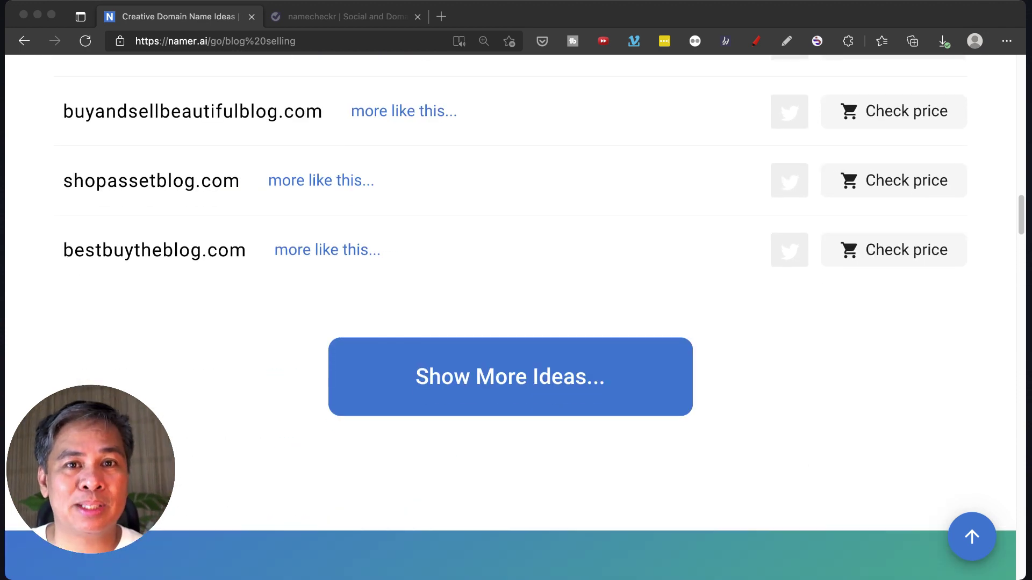
{"action": "left_click", "coordinate": [510, 377]}
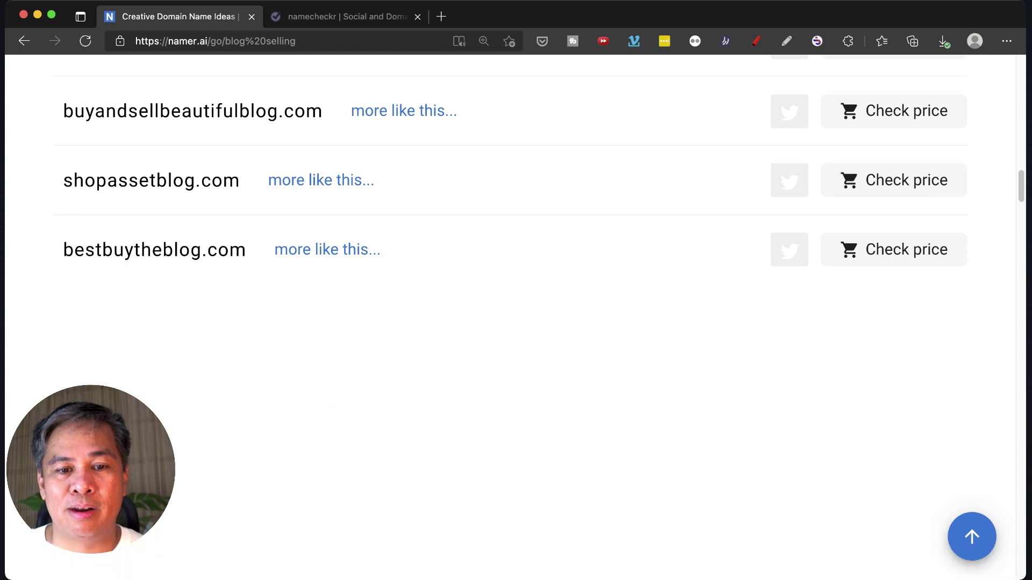
{"action": "scroll", "coordinate": [511, 376], "scroll_direction": "down", "scroll_amount": 4}
{"action": "scroll", "coordinate": [511, 349], "scroll_direction": "down", "scroll_amount": 1}
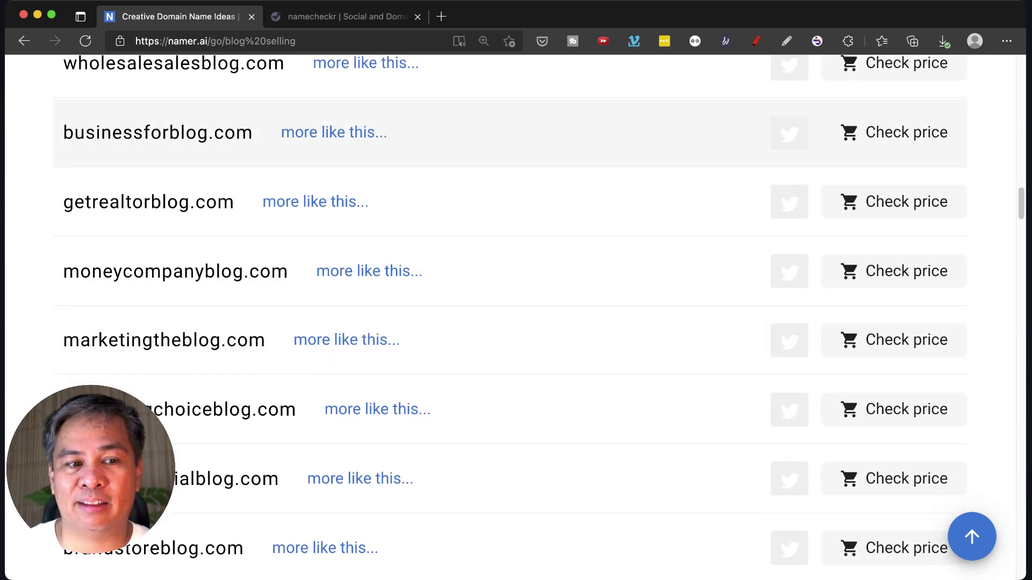
{"action": "scroll", "coordinate": [511, 277], "scroll_direction": "down", "scroll_amount": 2}
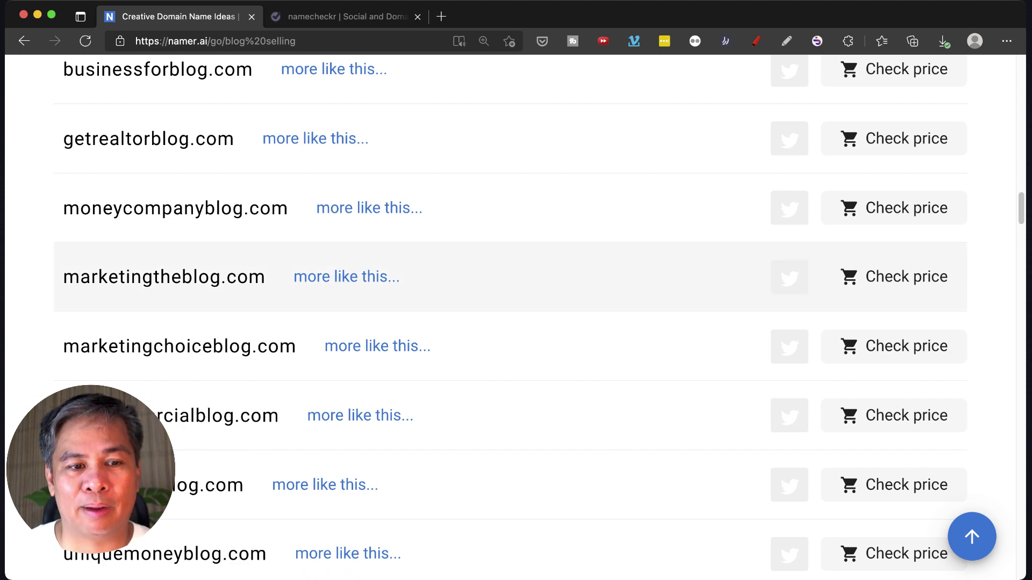
{"action": "scroll", "coordinate": [322, 263], "scroll_direction": "down", "scroll_amount": 3}
{"action": "scroll", "coordinate": [322, 264], "scroll_direction": "down", "scroll_amount": 1}
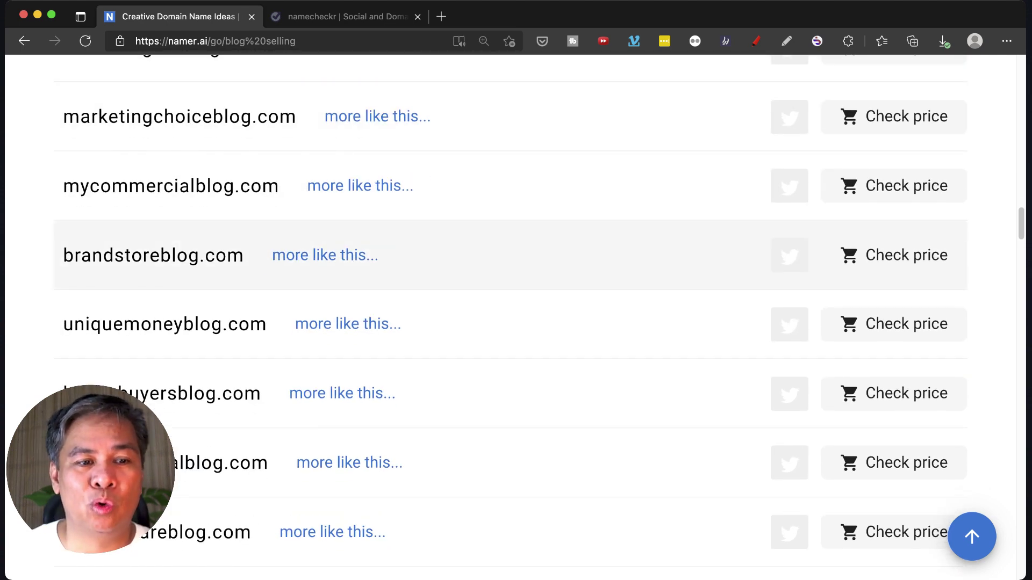
{"action": "scroll", "coordinate": [516, 252], "scroll_direction": "down", "scroll_amount": 1}
{"action": "scroll", "coordinate": [517, 253], "scroll_direction": "down", "scroll_amount": 2}
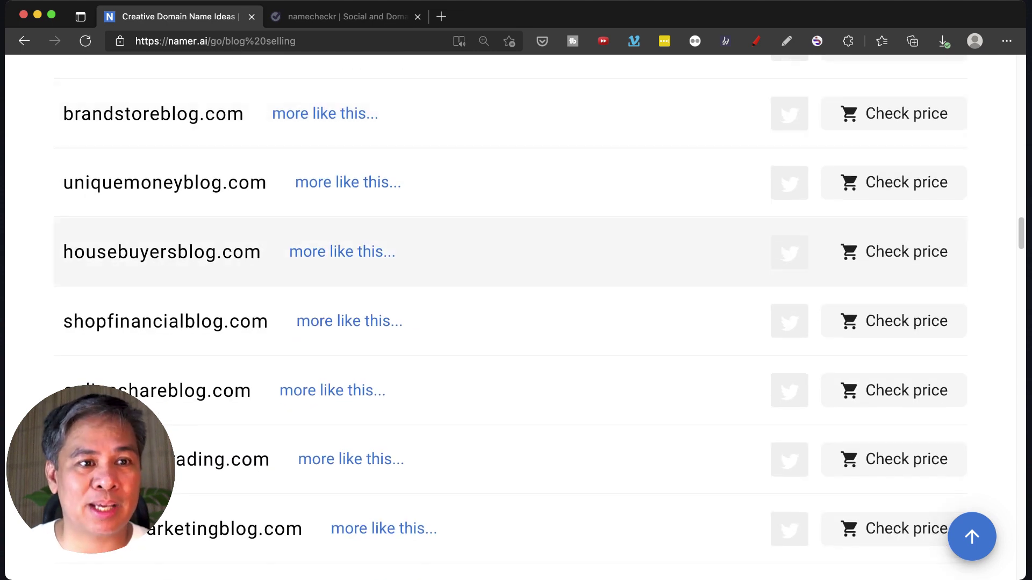
{"action": "scroll", "coordinate": [516, 252], "scroll_direction": "down", "scroll_amount": 3}
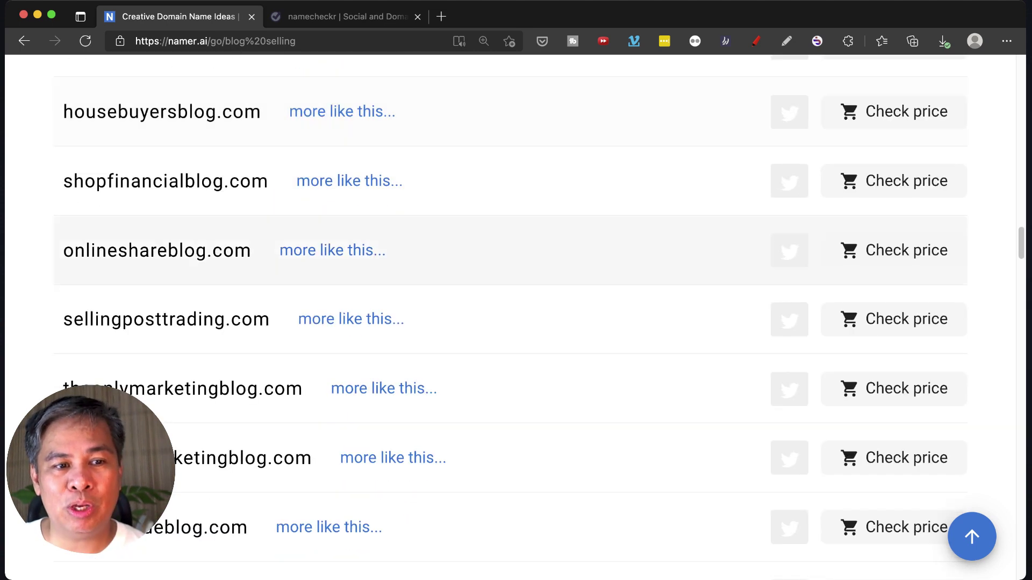
{"action": "scroll", "coordinate": [516, 268], "scroll_direction": "down", "scroll_amount": 3}
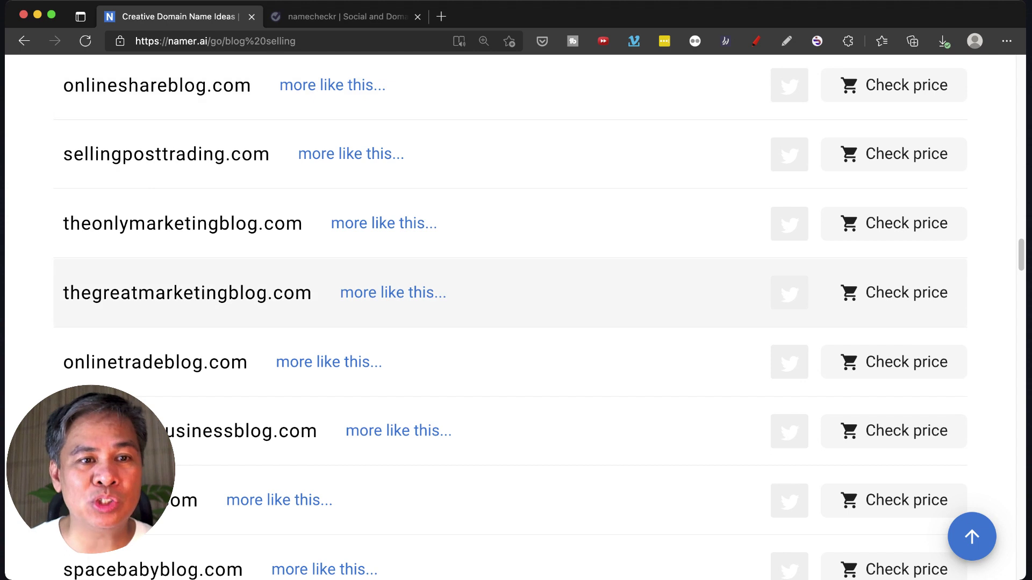
{"action": "scroll", "coordinate": [516, 258], "scroll_direction": "down", "scroll_amount": 2}
{"action": "scroll", "coordinate": [516, 258], "scroll_direction": "down", "scroll_amount": 1}
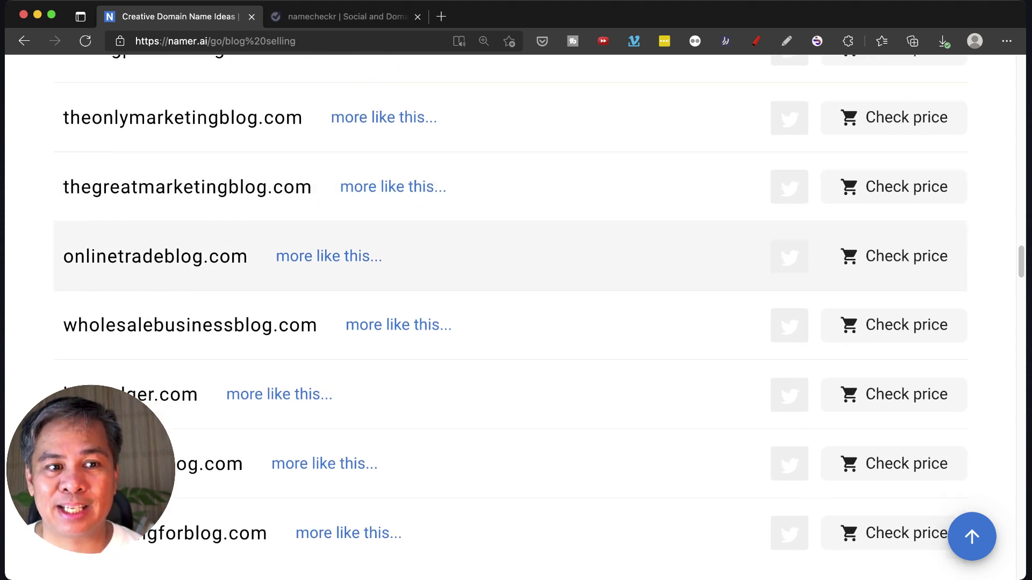
{"action": "scroll", "coordinate": [517, 242], "scroll_direction": "down", "scroll_amount": 2}
{"action": "scroll", "coordinate": [516, 242], "scroll_direction": "down", "scroll_amount": 1}
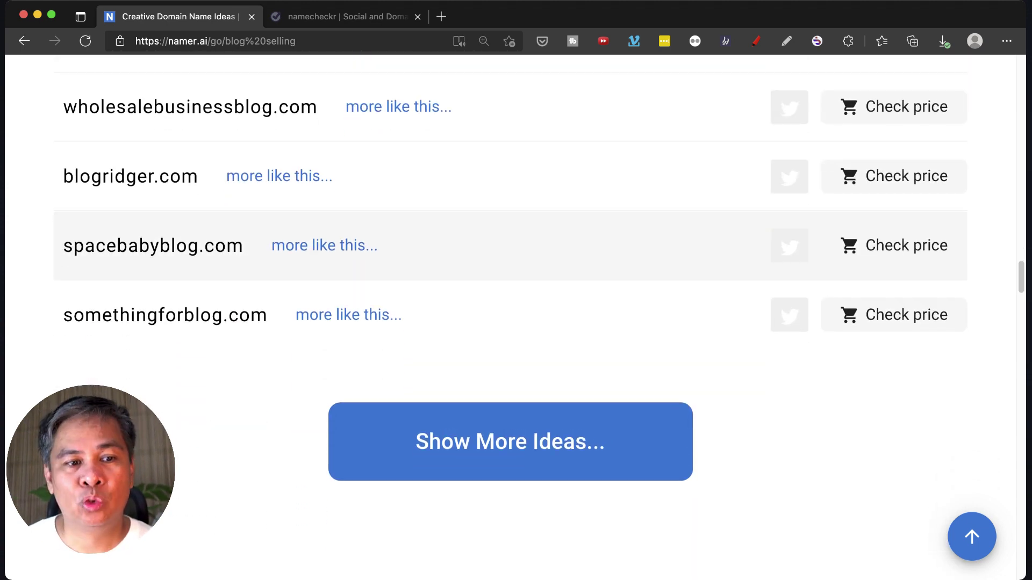
{"action": "scroll", "coordinate": [517, 253], "scroll_direction": "up", "scroll_amount": 1}
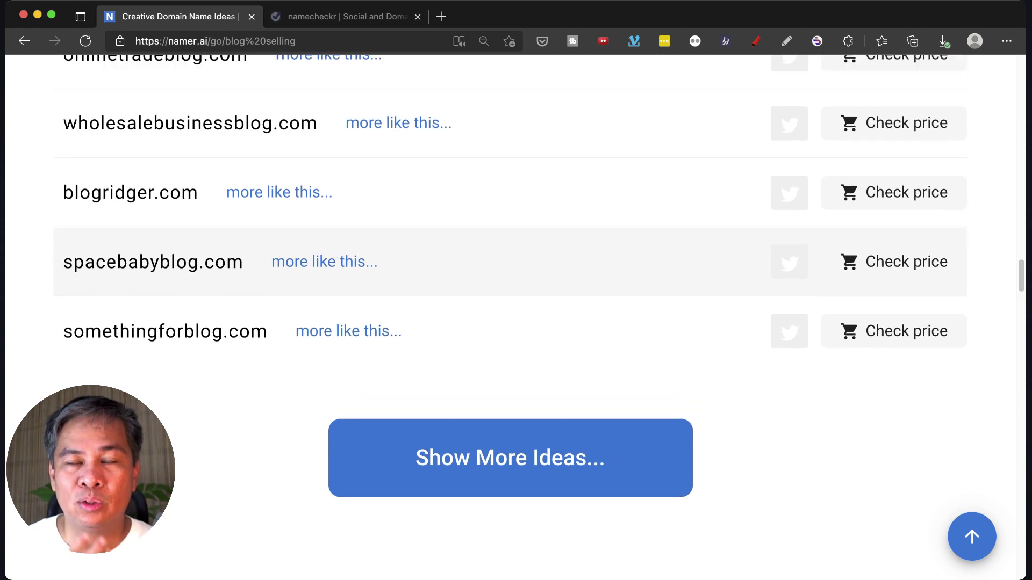
{"action": "scroll", "coordinate": [516, 258], "scroll_direction": "up", "scroll_amount": 5}
{"action": "scroll", "coordinate": [516, 258], "scroll_direction": "up", "scroll_amount": 1}
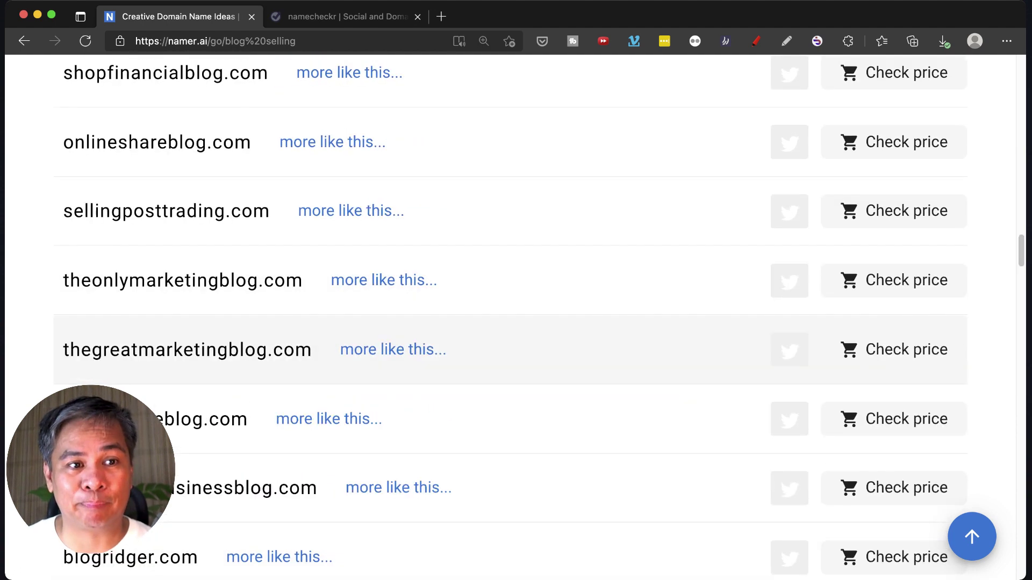
{"action": "scroll", "coordinate": [516, 258], "scroll_direction": "up", "scroll_amount": 2}
{"action": "scroll", "coordinate": [516, 317], "scroll_direction": "up", "scroll_amount": 5}
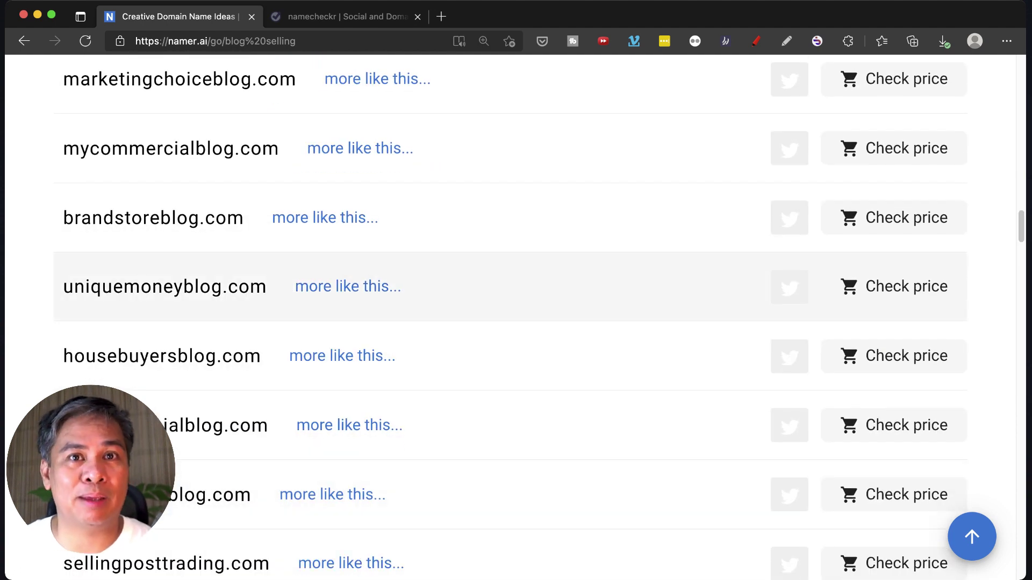
{"action": "scroll", "coordinate": [516, 261], "scroll_direction": "up", "scroll_amount": 3}
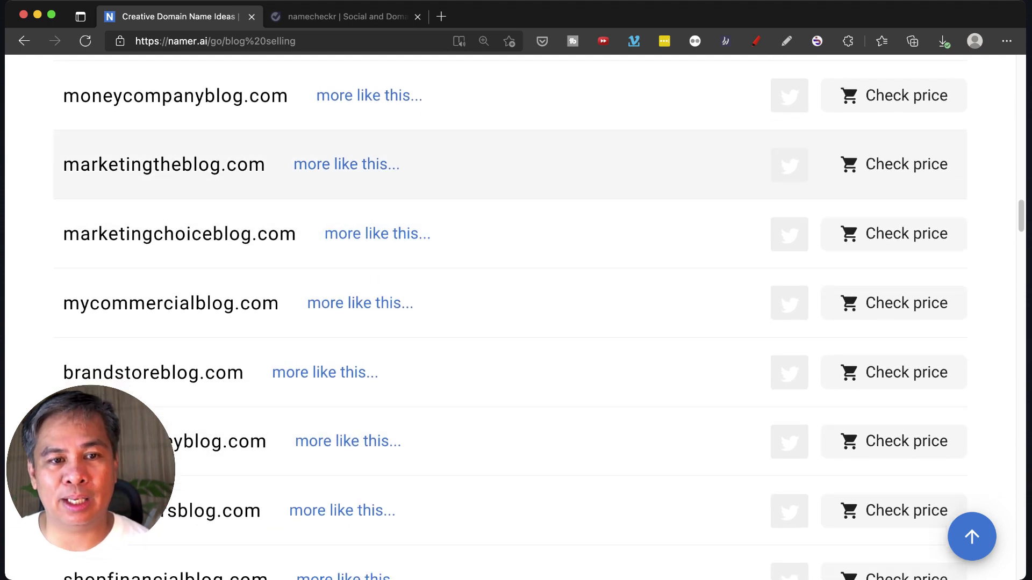
{"action": "left_click", "coordinate": [894, 163]}
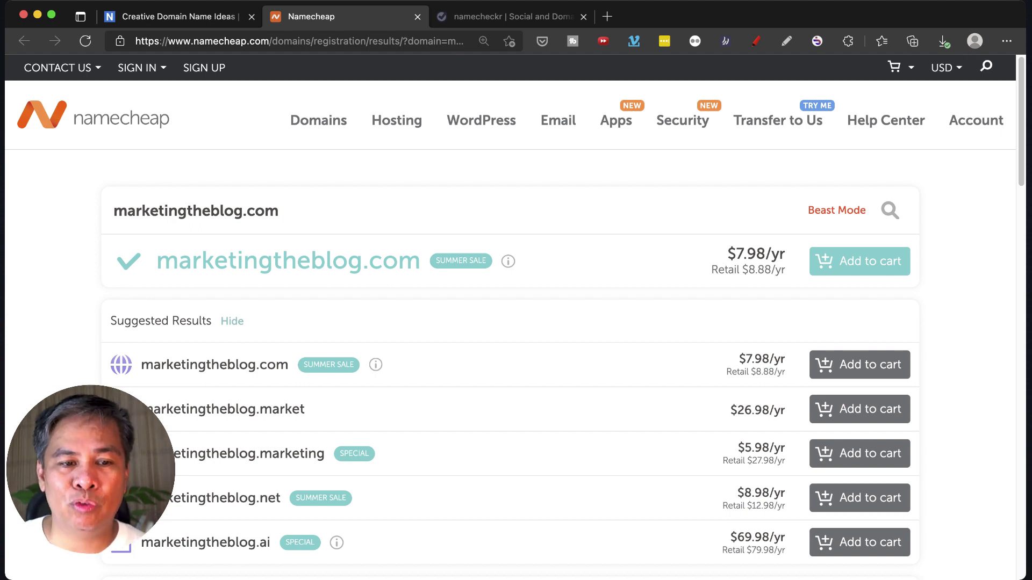
Step: Confirm marketingtheblog.com is available at $7.98/yr, then bring up the Namecheckr tab
{"action": "scroll", "coordinate": [516, 243], "scroll_direction": "down", "scroll_amount": 3}
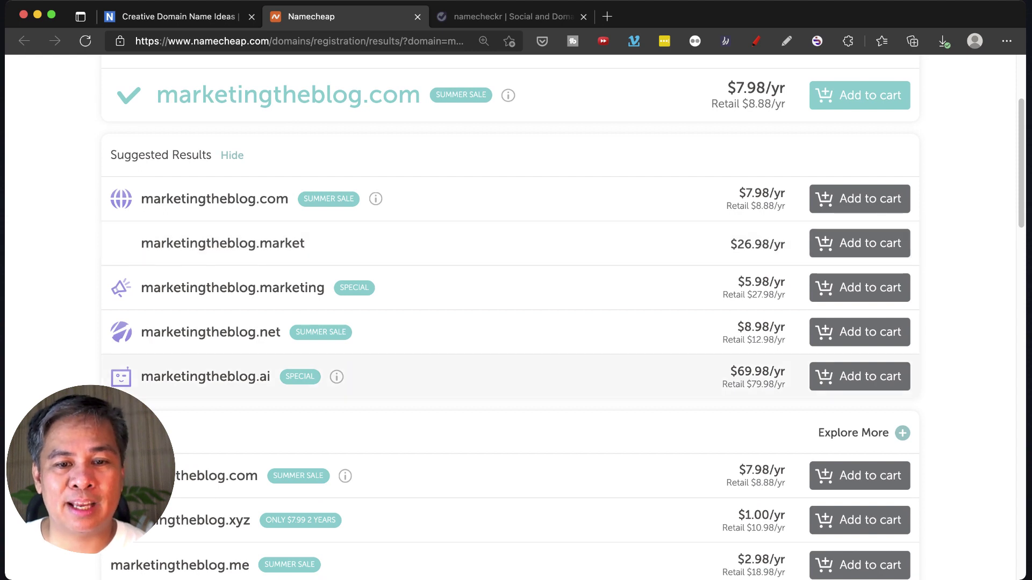
{"action": "scroll", "coordinate": [516, 377], "scroll_direction": "down", "scroll_amount": 2}
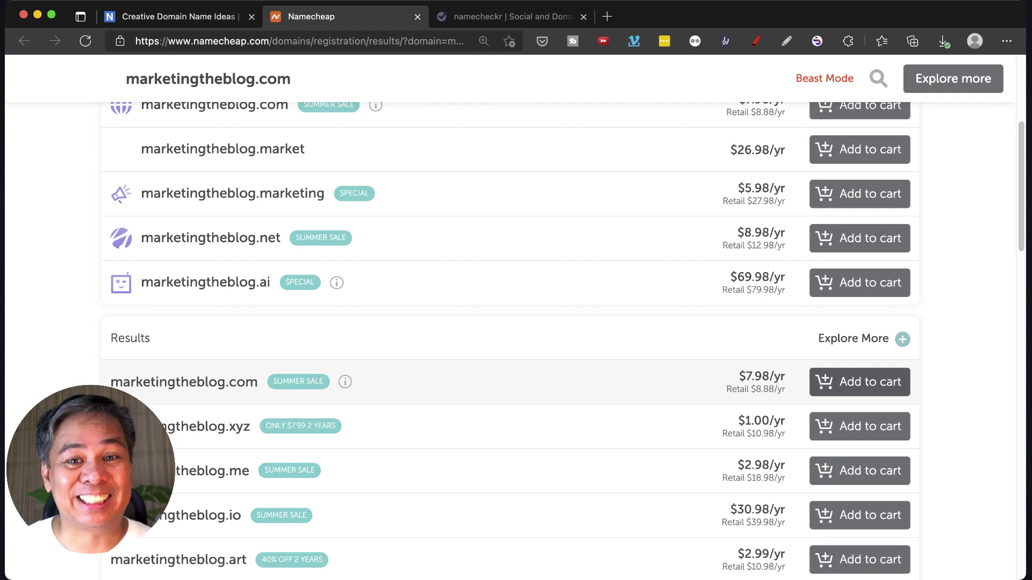
{"action": "scroll", "coordinate": [516, 377], "scroll_direction": "up", "scroll_amount": 5}
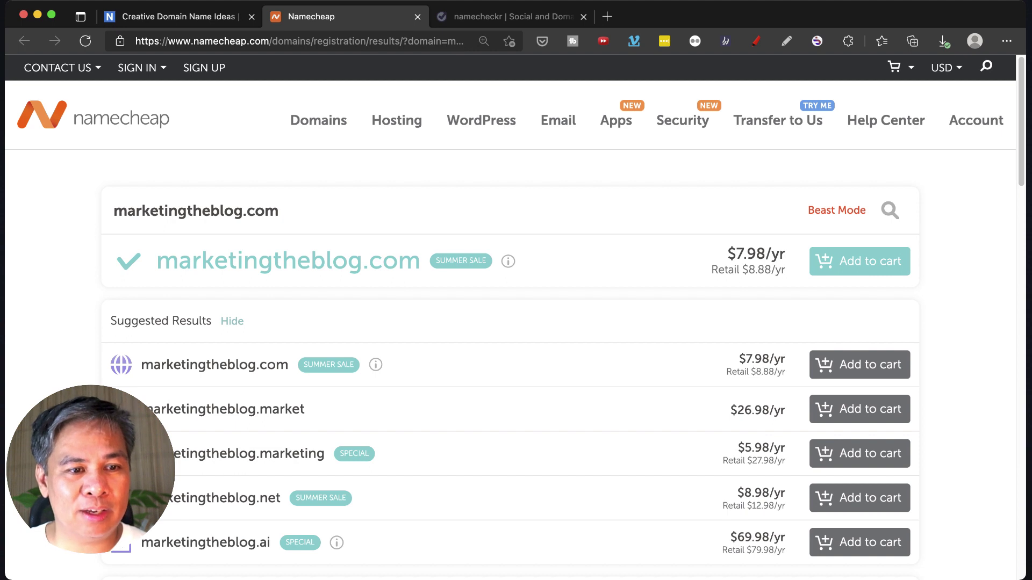
{"action": "key", "text": "ctrl+a"}
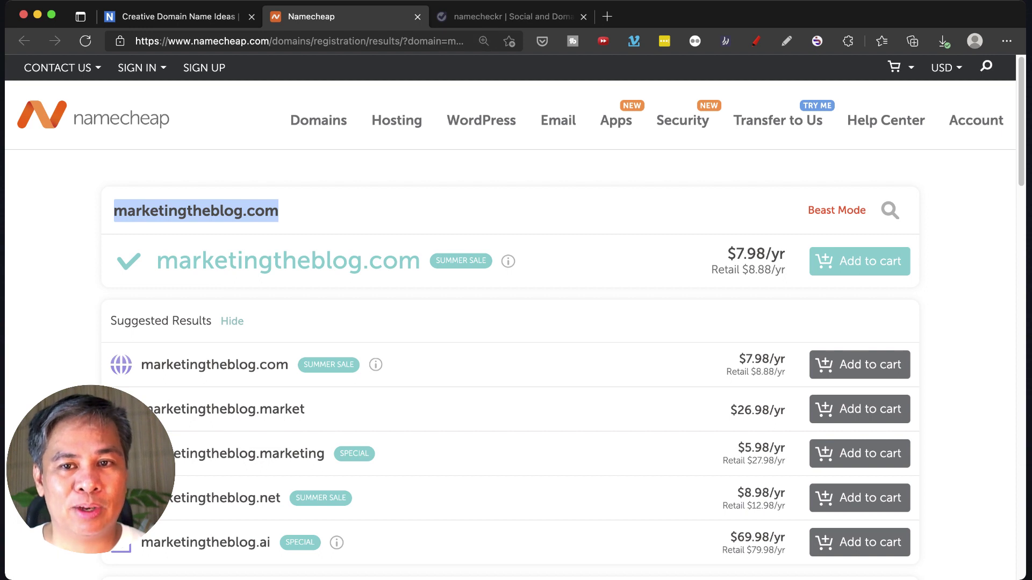
{"action": "key", "text": "super+Tab"}
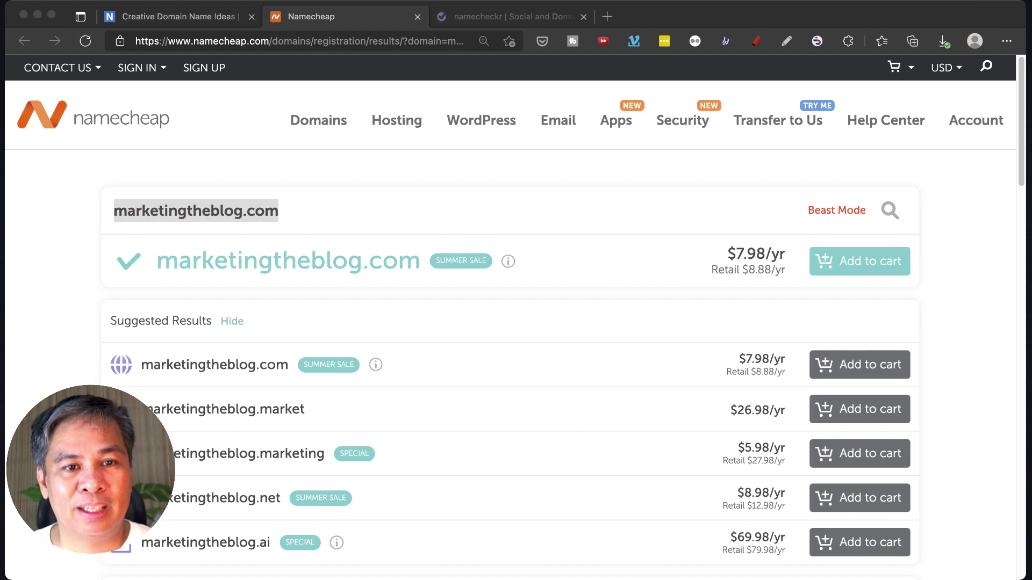
{"action": "key", "text": "ctrl+Tab"}
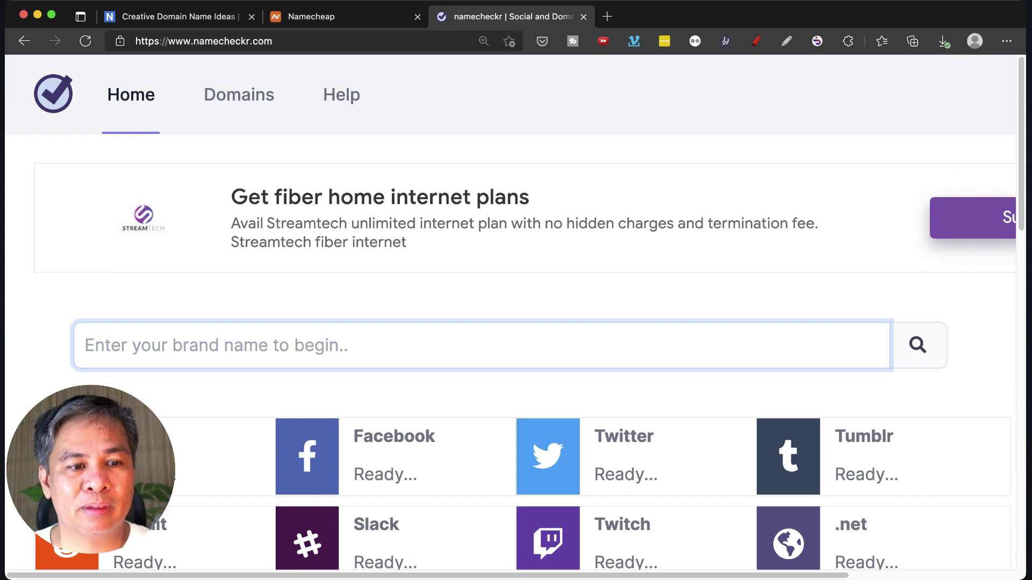
Step: Run a Namecheckr availability check for the brand name marketingtheblog
{"action": "type", "text": "marketingtheblog.com"}
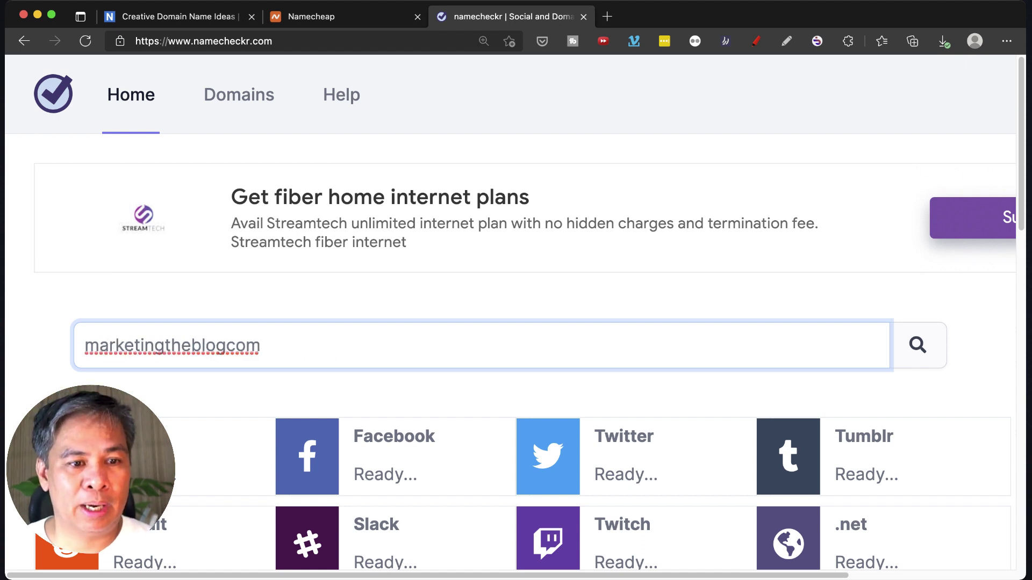
{"action": "key", "text": "BackSpace"}
{"action": "key", "text": "BackSpace"}
{"action": "key", "text": "BackSpace"}
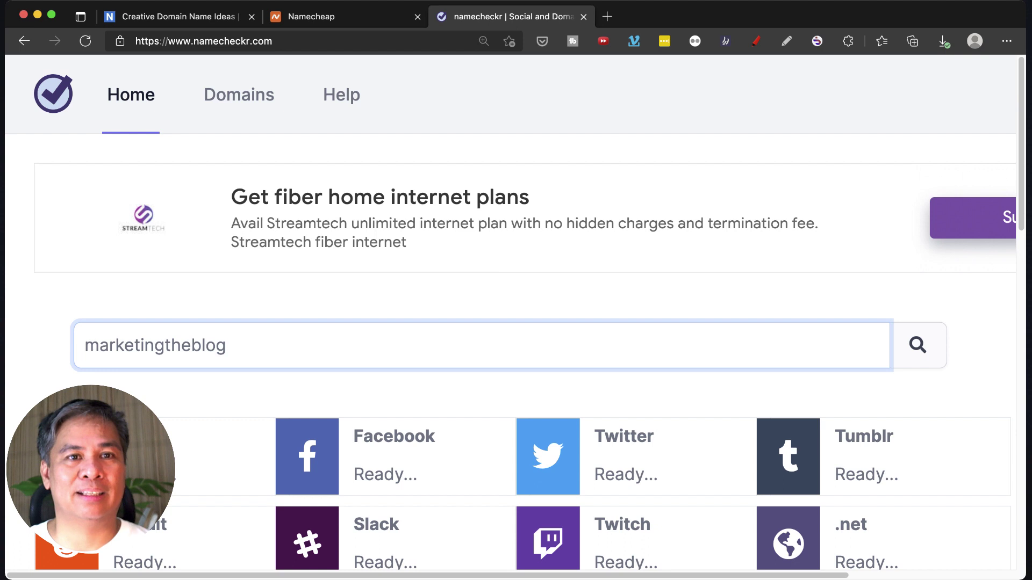
{"action": "scroll", "coordinate": [303, 459], "scroll_direction": "down", "scroll_amount": 3}
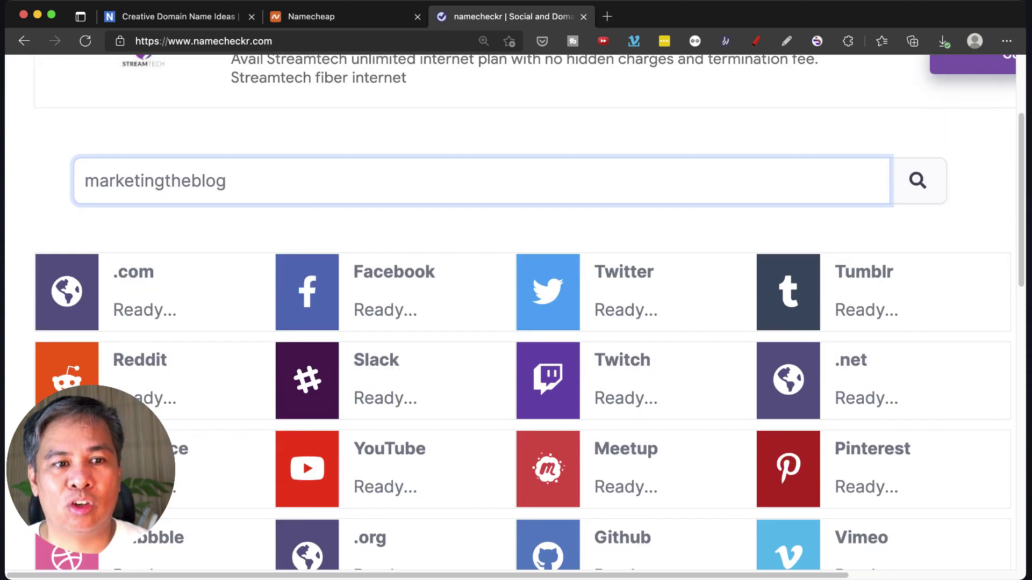
{"action": "scroll", "coordinate": [516, 322], "scroll_direction": "down", "scroll_amount": 1}
{"action": "key", "text": "Return"}
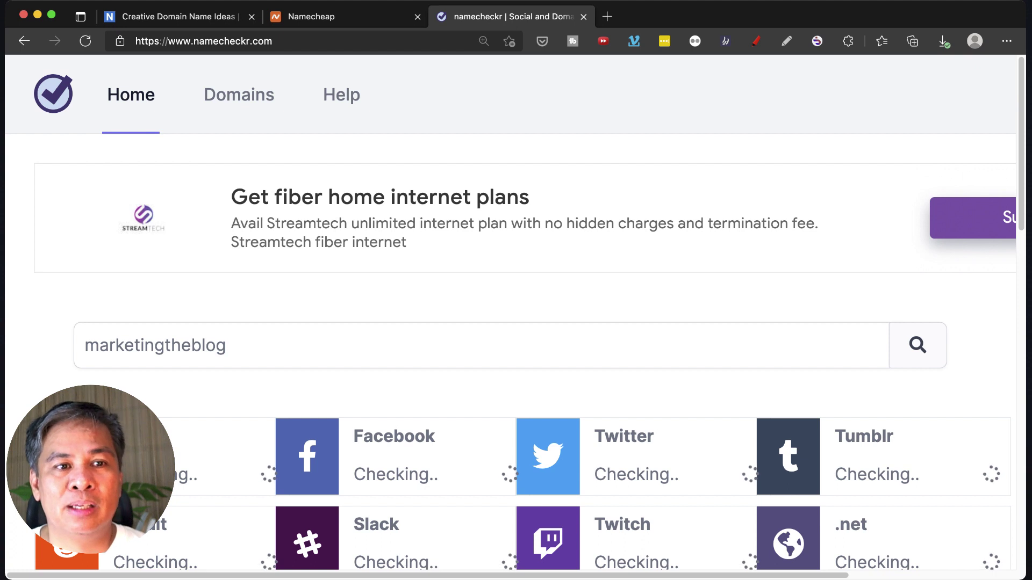
Step: Review the marketingtheblog results: Facebook and Feedburner taken, Twitter errored, most others available
{"action": "scroll", "coordinate": [516, 312], "scroll_direction": "down", "scroll_amount": 5}
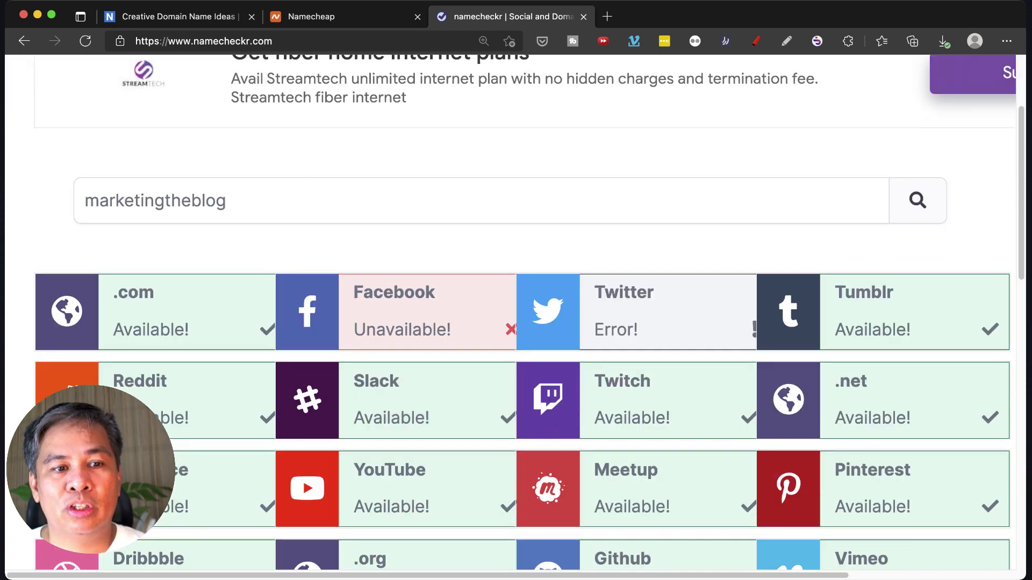
{"action": "scroll", "coordinate": [302, 261], "scroll_direction": "down", "scroll_amount": 2}
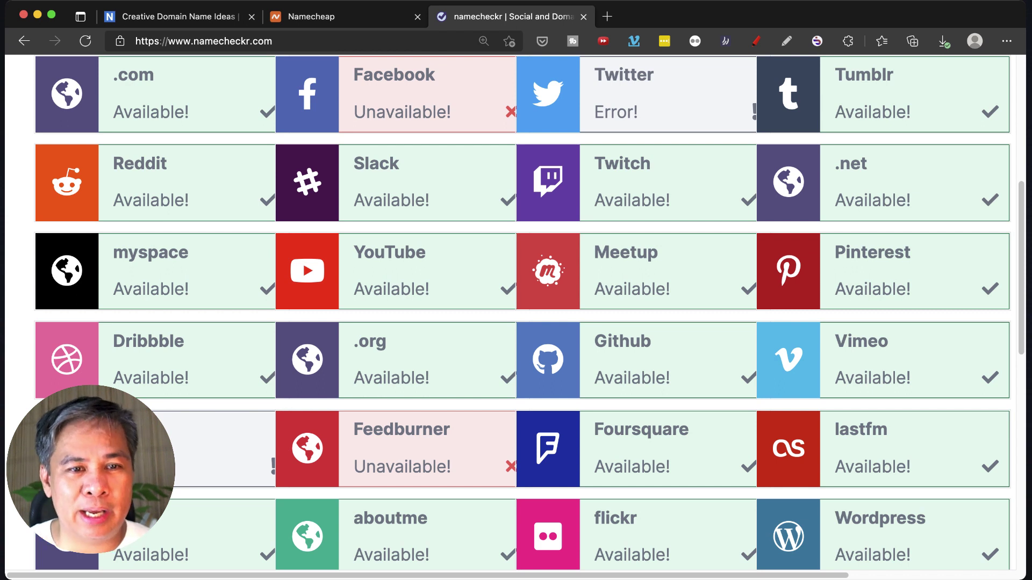
{"action": "scroll", "coordinate": [516, 312], "scroll_direction": "up", "scroll_amount": 3}
{"action": "scroll", "coordinate": [516, 312], "scroll_direction": "down", "scroll_amount": 1}
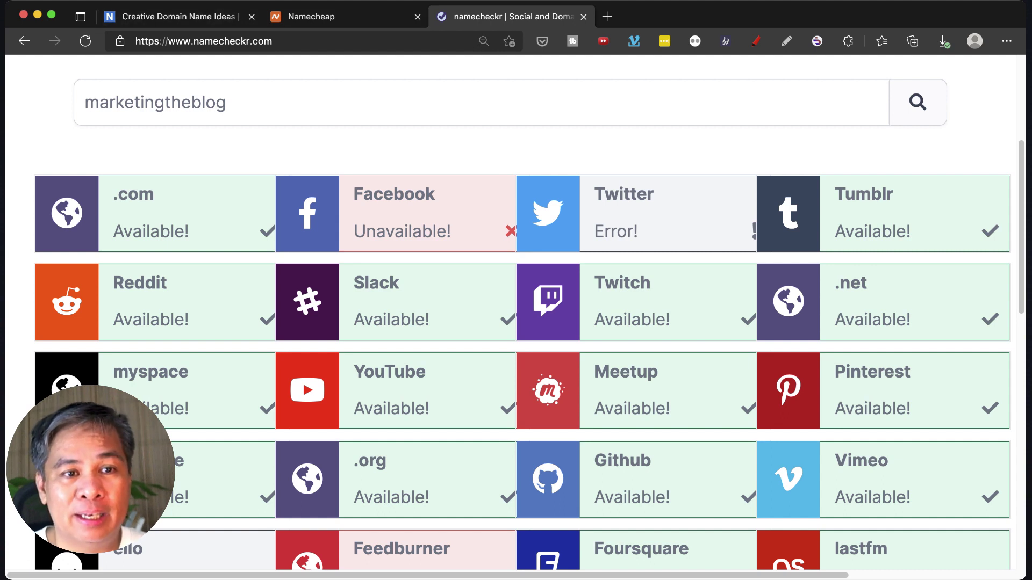
{"action": "key", "text": "ctrl+shift+Tab"}
Step: Load namer.ai in the tab that held the Namecheap results
{"action": "key", "text": "ctrl+l"}
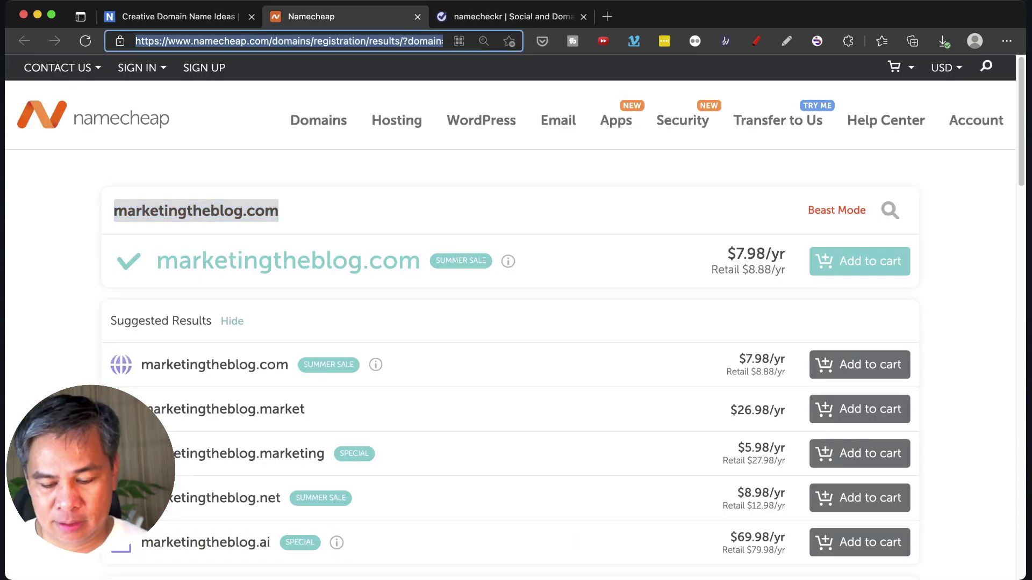
{"action": "type", "text": "namer"}
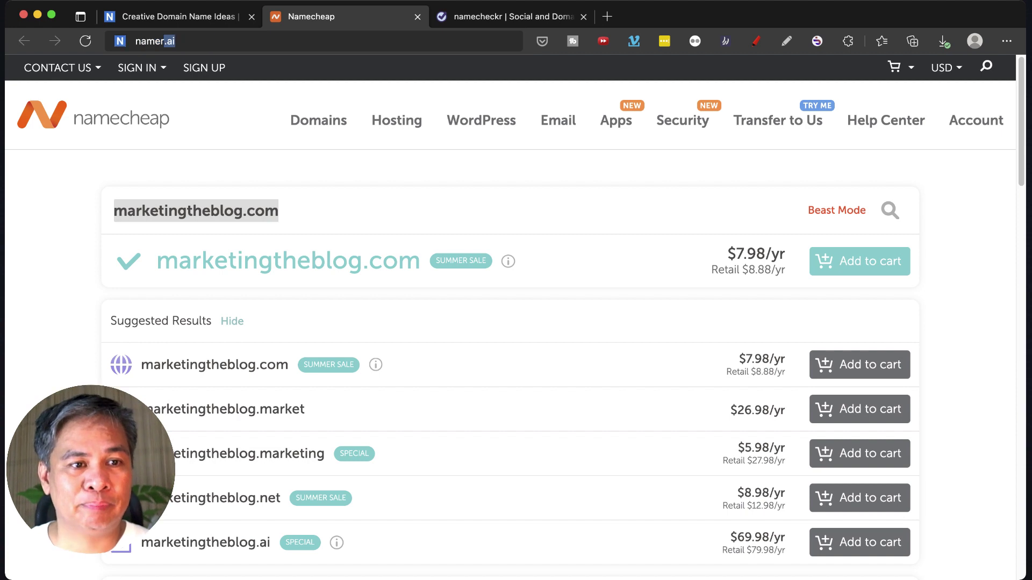
{"action": "key", "text": "Return"}
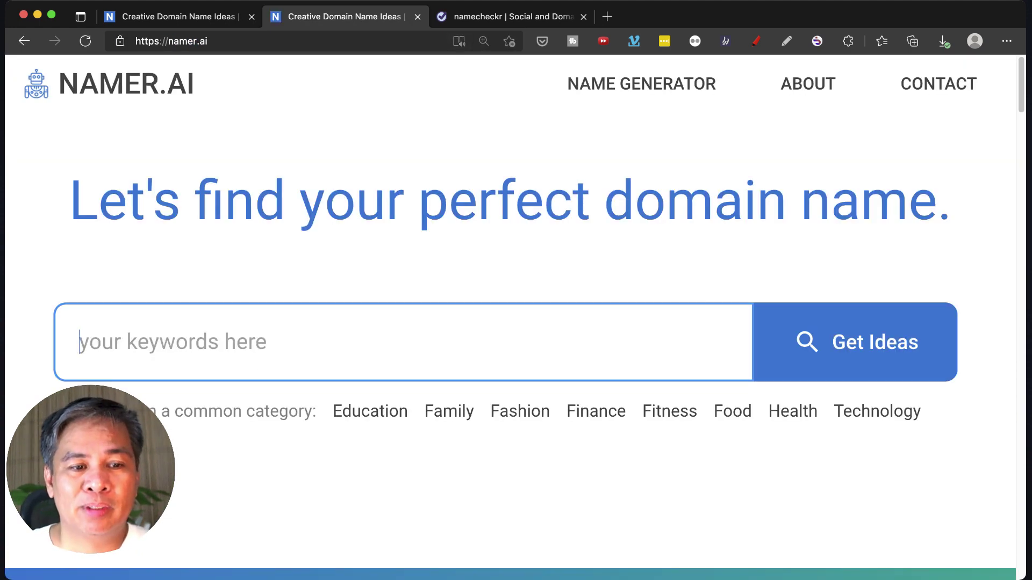
Step: Look over the Namer.ai home page and glance at the Namecheckr results tab
{"action": "scroll", "coordinate": [516, 322], "scroll_direction": "down", "scroll_amount": 1}
{"action": "scroll", "coordinate": [516, 322], "scroll_direction": "down", "scroll_amount": 2}
{"action": "scroll", "coordinate": [516, 322], "scroll_direction": "down", "scroll_amount": 1}
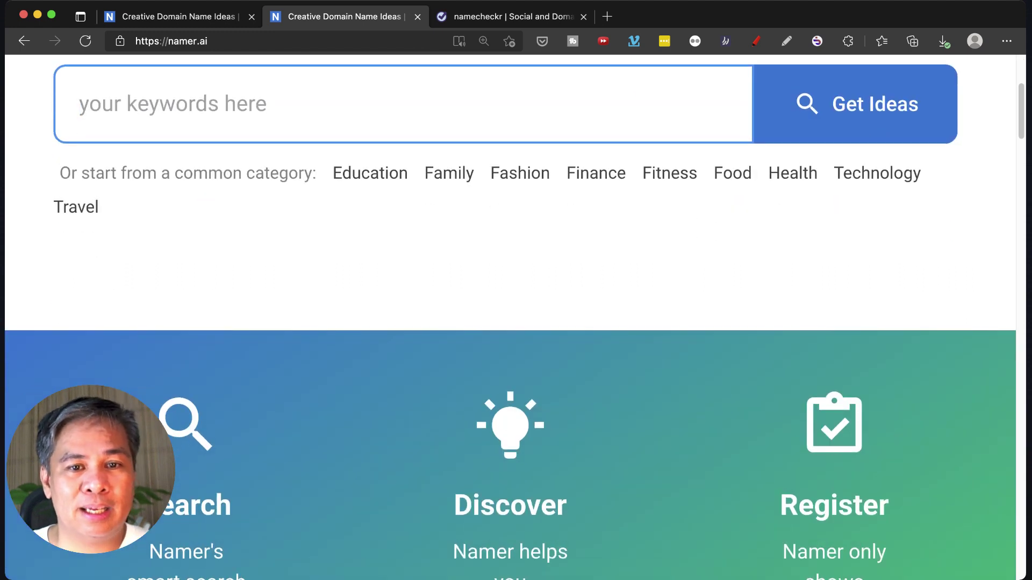
{"action": "scroll", "coordinate": [516, 323], "scroll_direction": "up", "scroll_amount": 2}
{"action": "left_click", "coordinate": [508, 16]}
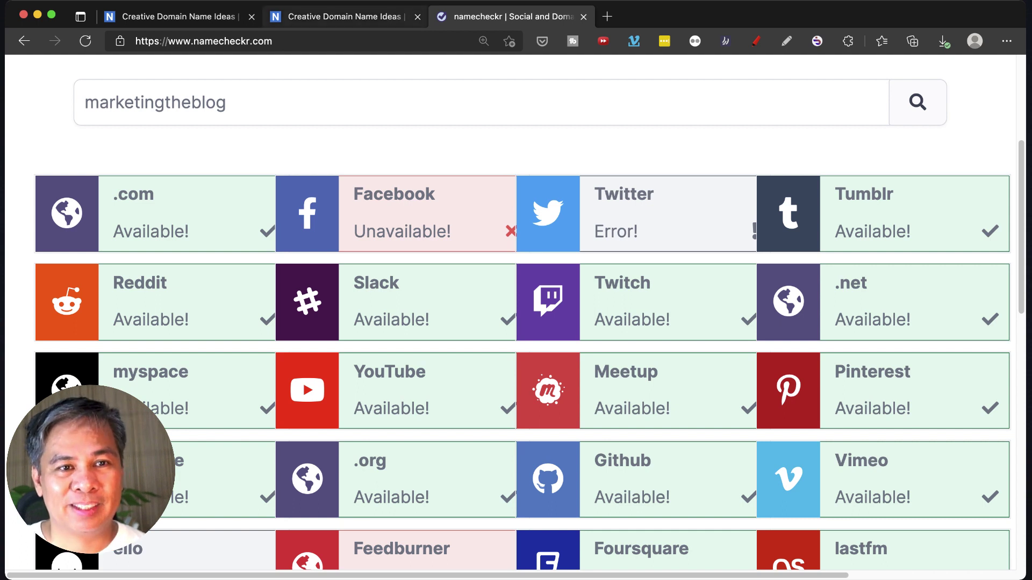
{"action": "key", "text": "ctrl+shift+Tab"}
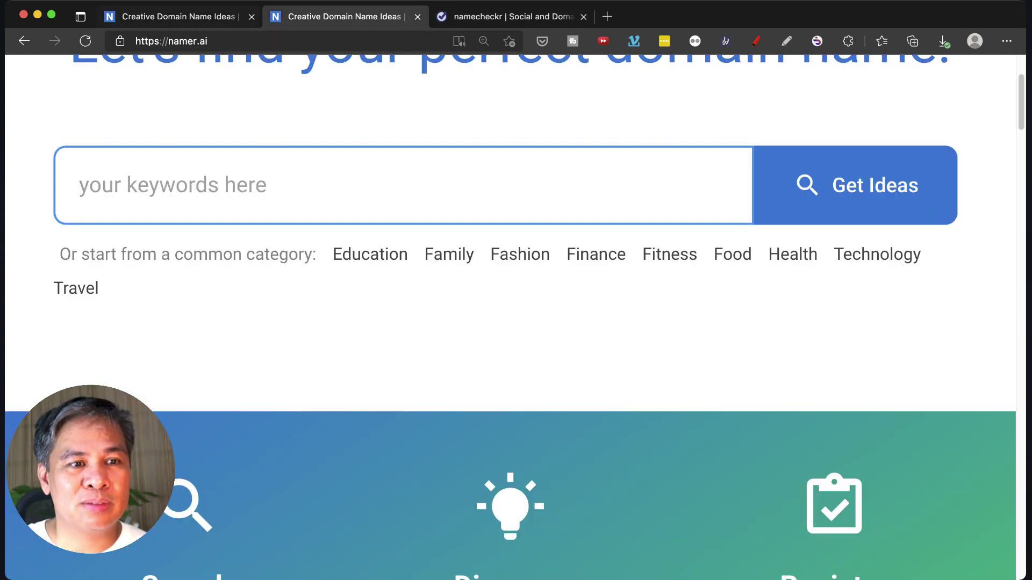
Step: Return from the Namer.ai page to the marketingtheblog availability results in Namecheckr
{"action": "scroll", "coordinate": [510, 317], "scroll_direction": "up", "scroll_amount": 2}
{"action": "scroll", "coordinate": [510, 317], "scroll_direction": "up", "scroll_amount": 3}
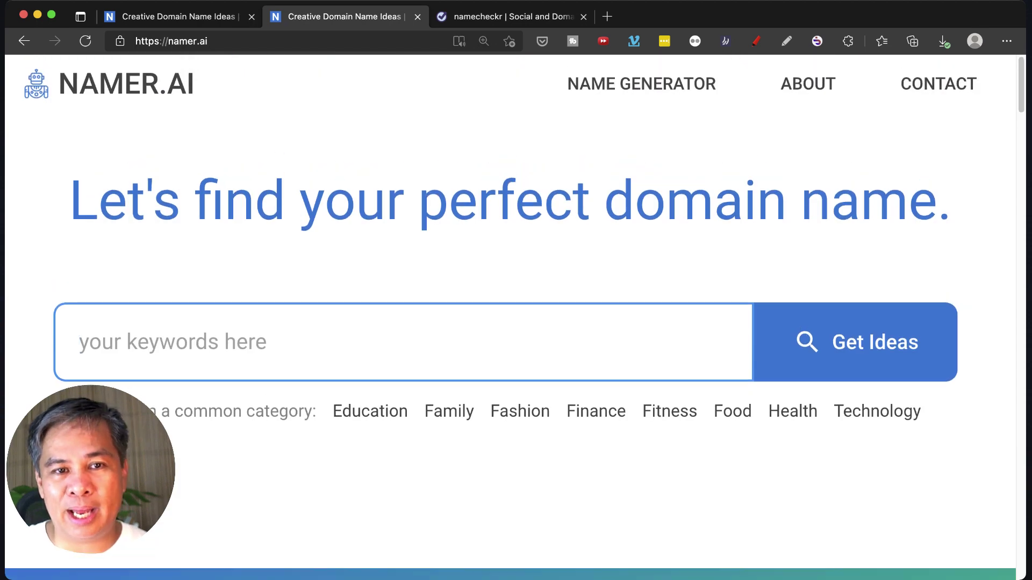
{"action": "key", "text": "ctrl+Tab"}
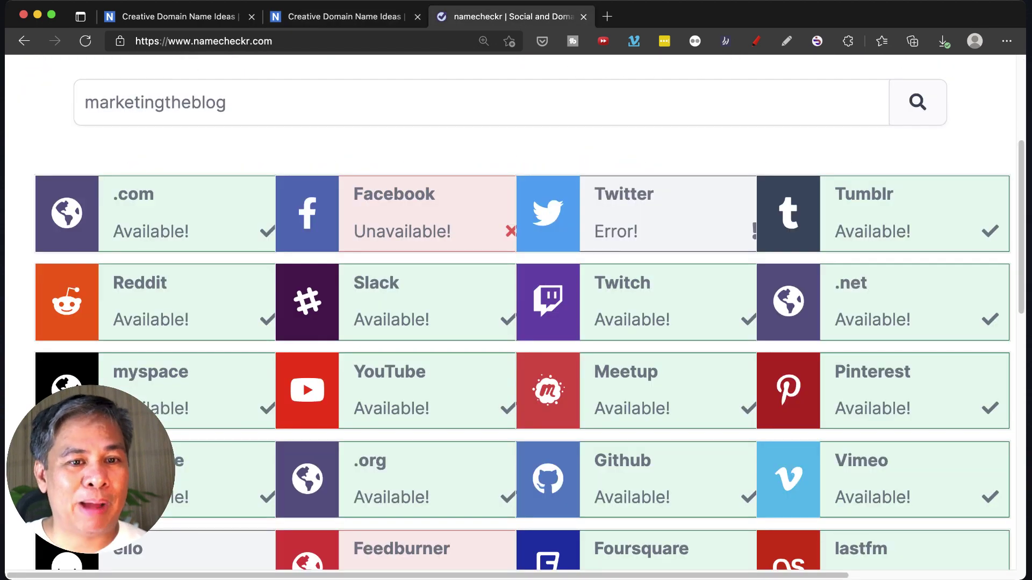